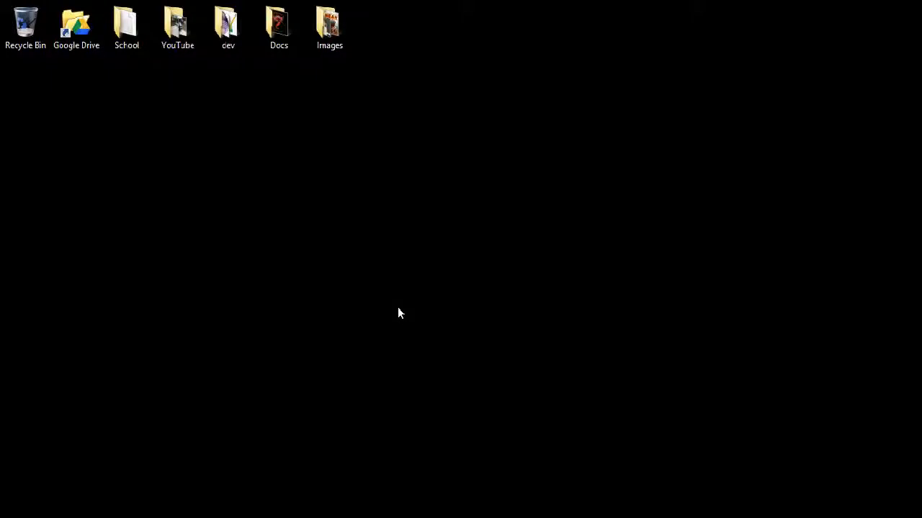
# Step: Switch from the desktop to the Windows 8 Start screen
pyautogui.press('super')
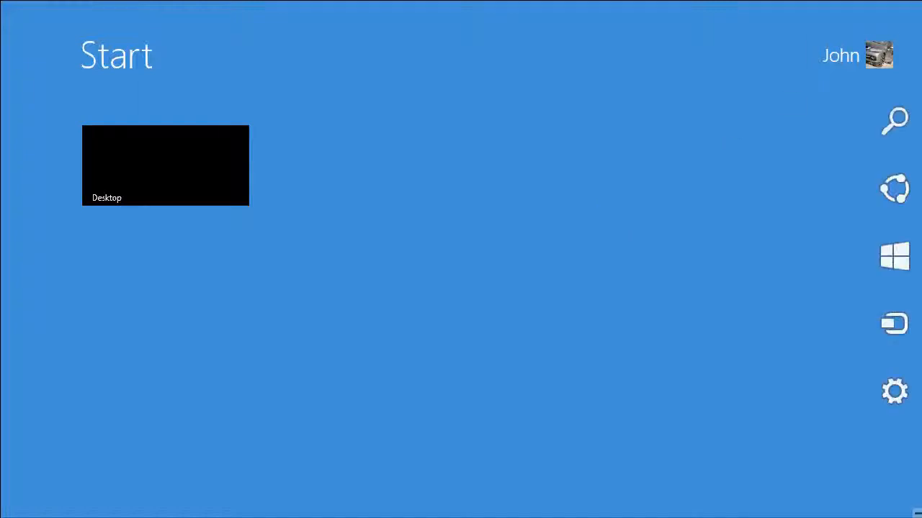
pyautogui.moveTo(894, 259)
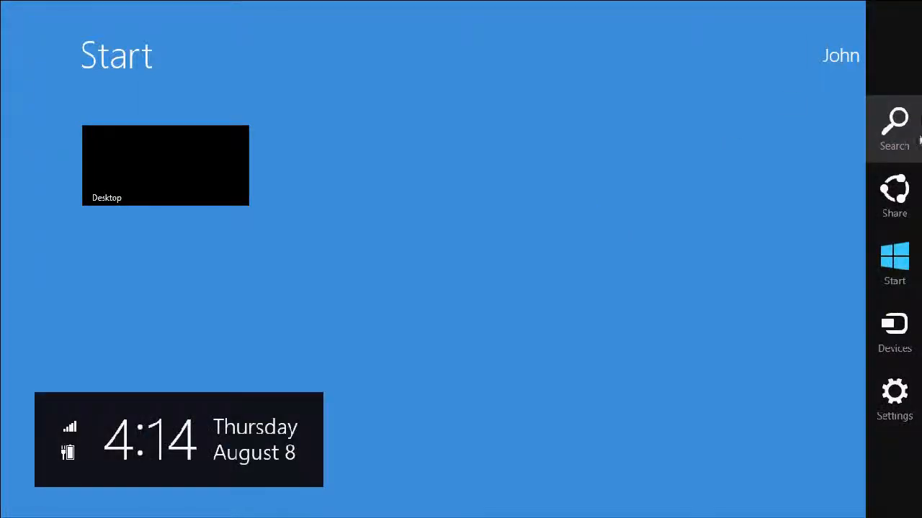
# Step: Reach PC settings > Personalize > Start screen, passing through Users on the way
pyautogui.click(906, 408)
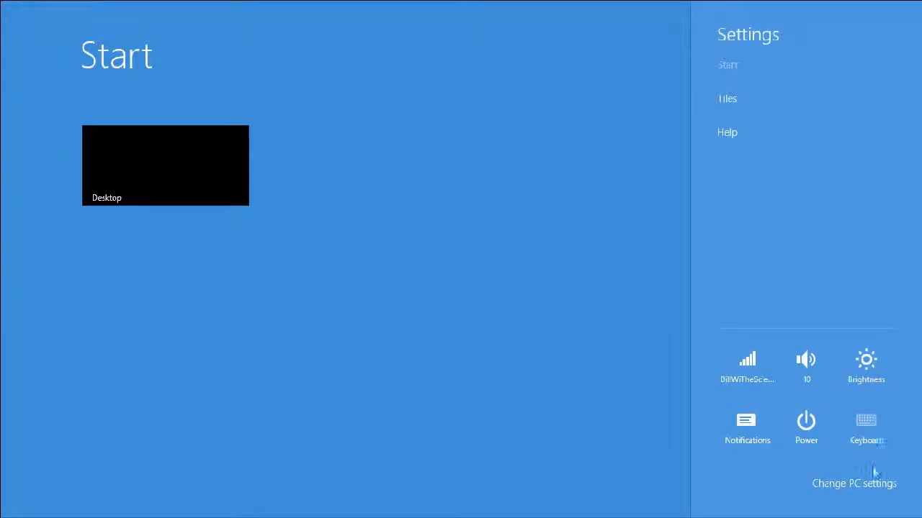
pyautogui.click(863, 487)
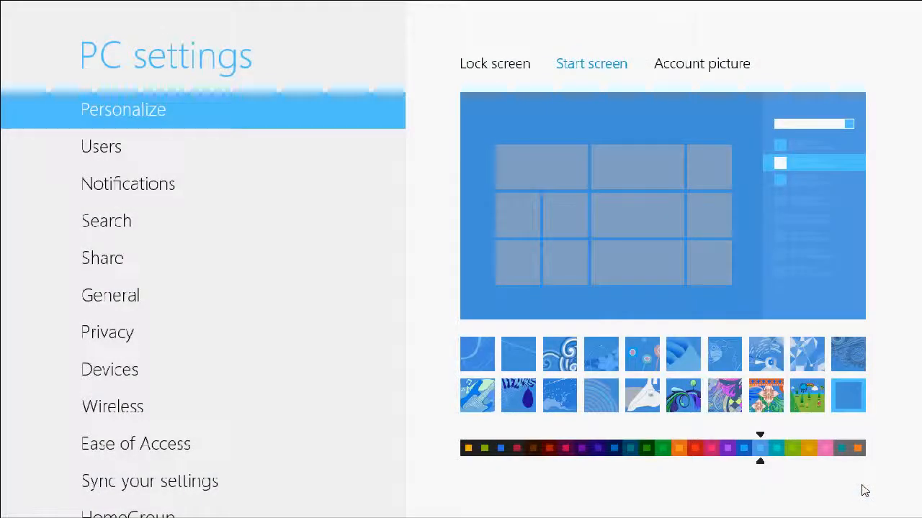
pyautogui.scroll(-3, 234, 220)
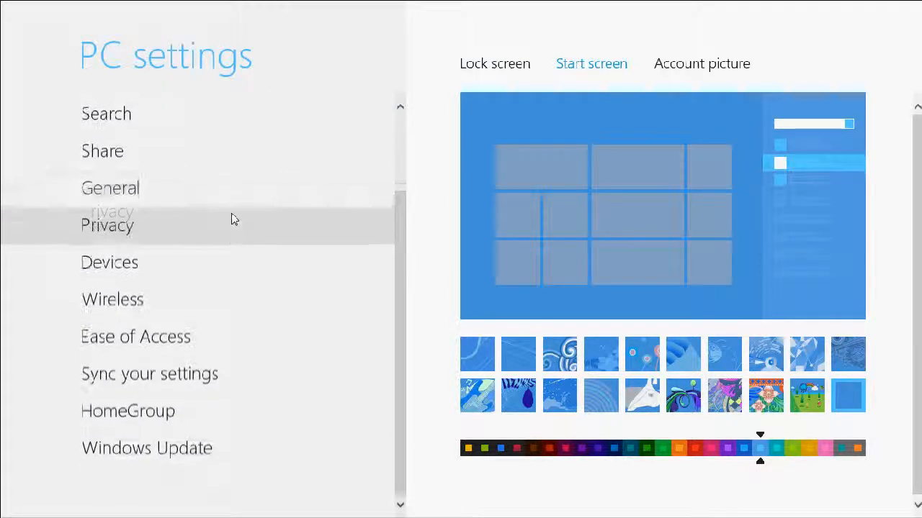
pyautogui.scroll(3, 200, 397)
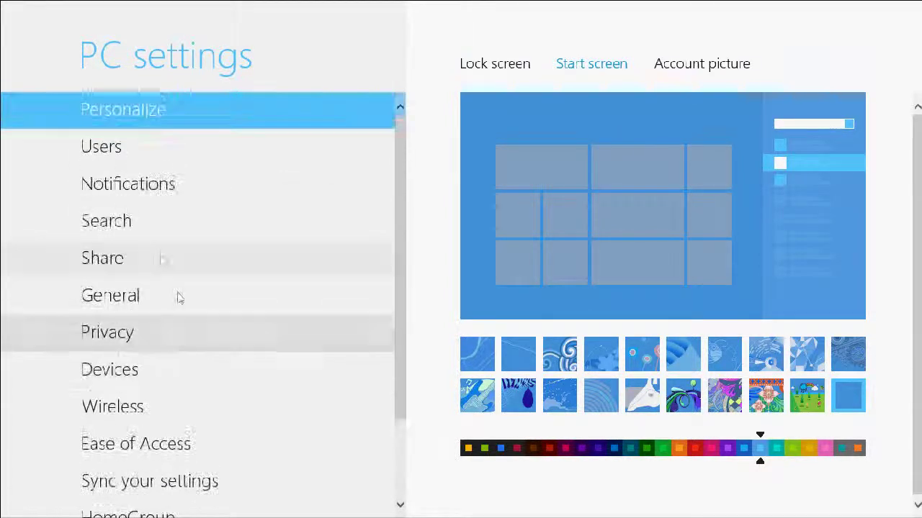
pyautogui.click(142, 163)
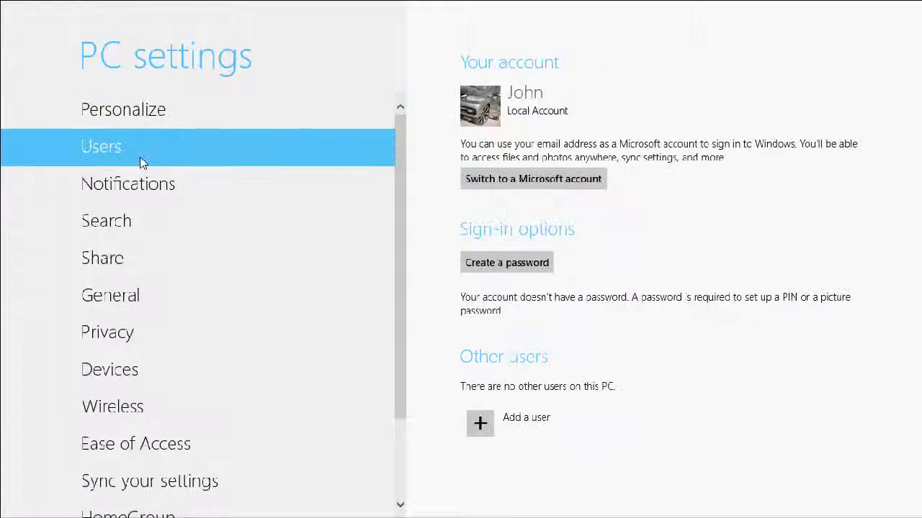
pyautogui.click(133, 115)
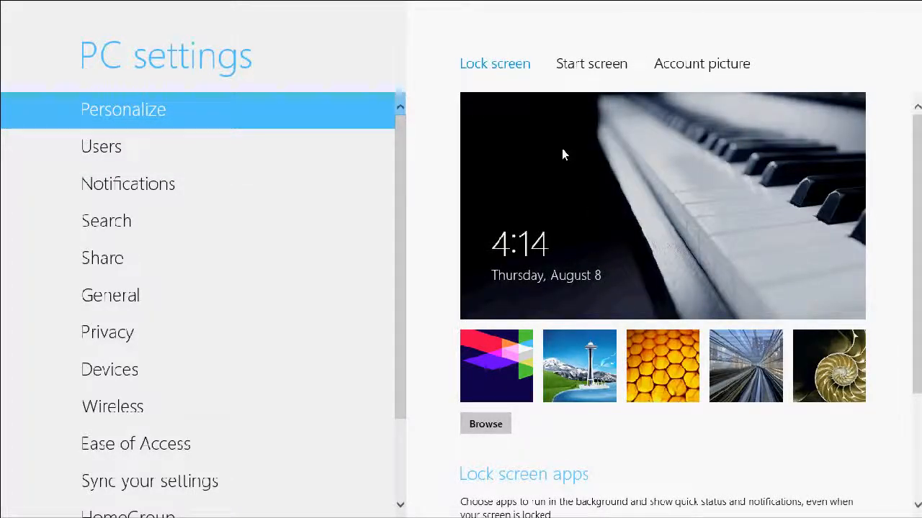
pyautogui.scroll(-2, 562, 148)
pyautogui.scroll(2, 563, 151)
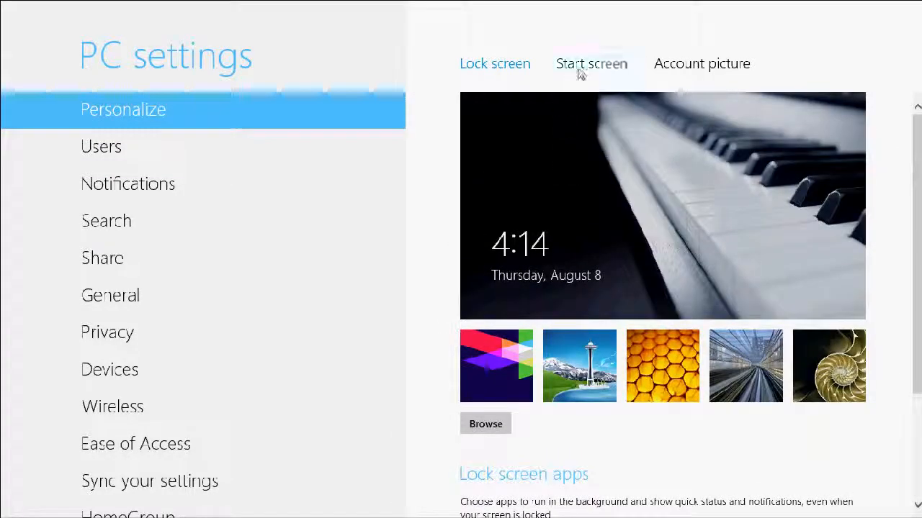
pyautogui.click(589, 66)
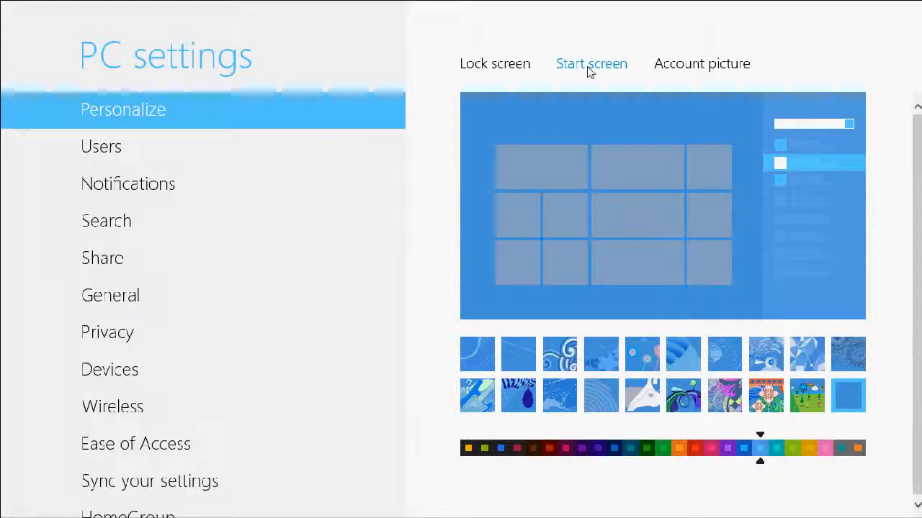
# Step: Try the first, green and orange colour swatches on the Start screen colour bar
pyautogui.click(469, 448)
pyautogui.click(485, 449)
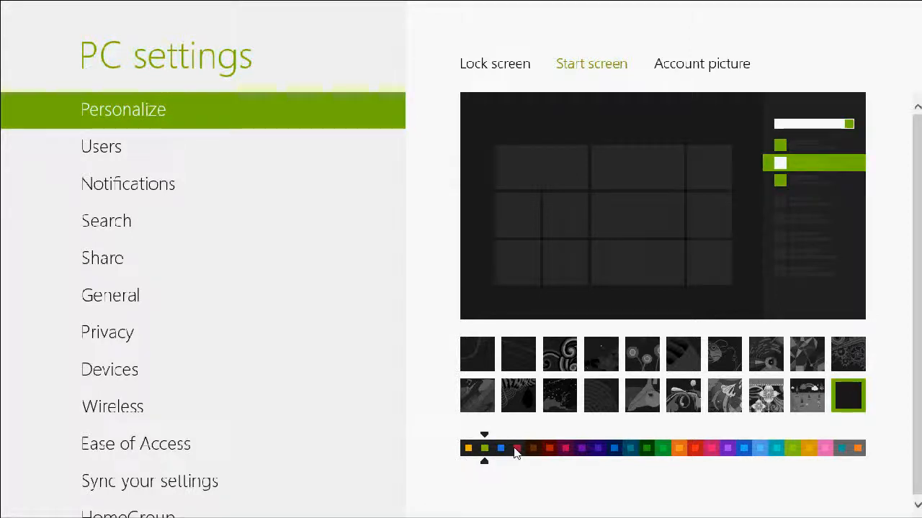
pyautogui.click(468, 449)
pyautogui.click(475, 449)
# Step: Step through purple, blue and teal schemes with the arrow keys, settling on deeper blue
pyautogui.press('Right')
pyautogui.press('Right')
pyautogui.press('Right')
pyautogui.press('Right')
pyautogui.press('Right')
pyautogui.press('Right')
pyautogui.press('Right')
pyautogui.press('Right')
pyautogui.press('Right')
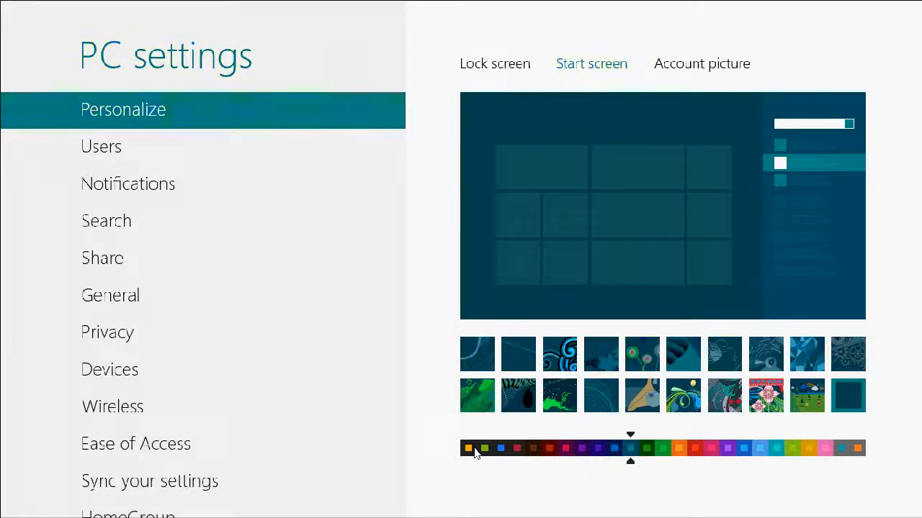
pyautogui.press('Right')
pyautogui.press('Right')
pyautogui.press('Right')
pyautogui.press('Right')
pyautogui.press('Right')
pyautogui.press('Right')
pyautogui.press('Right')
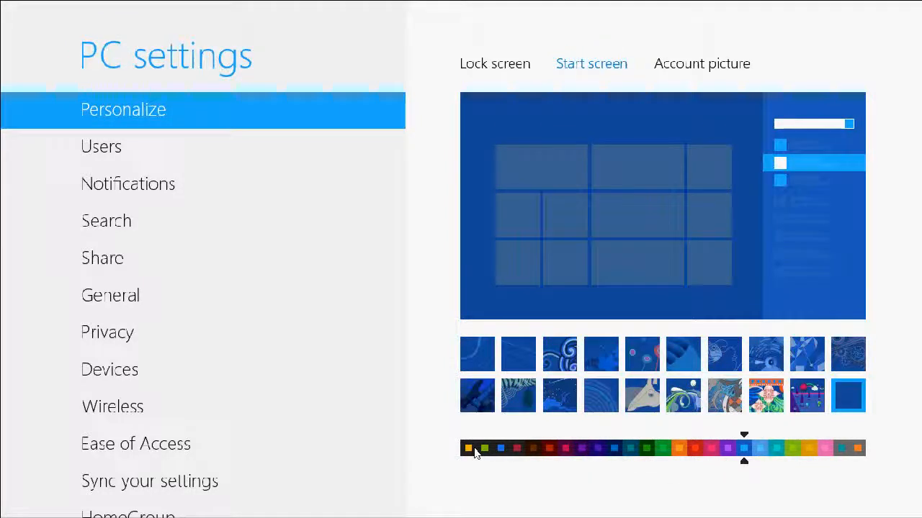
pyautogui.press('Right')
pyautogui.press('Left')
# Step: Preview each background pattern in the first row of thumbnails, left to right
pyautogui.click(485, 364)
pyautogui.click(516, 355)
pyautogui.click(561, 356)
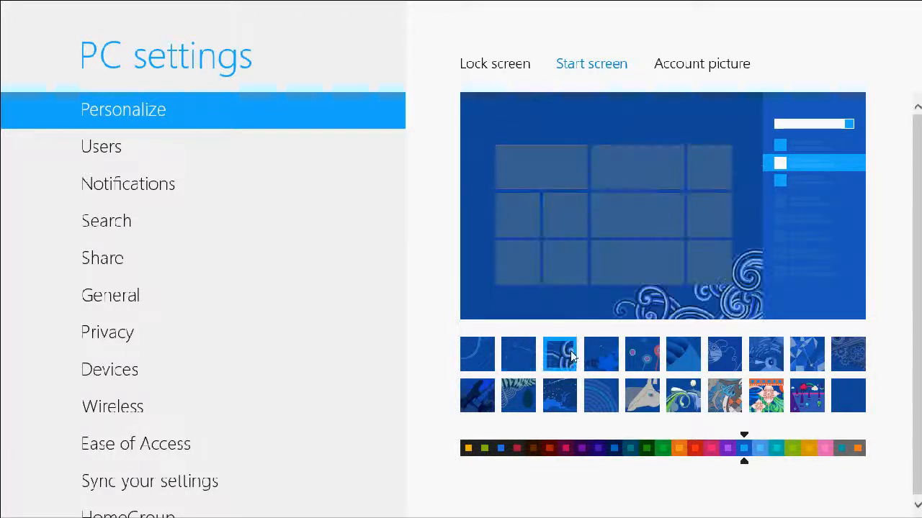
pyautogui.click(599, 357)
pyautogui.click(641, 355)
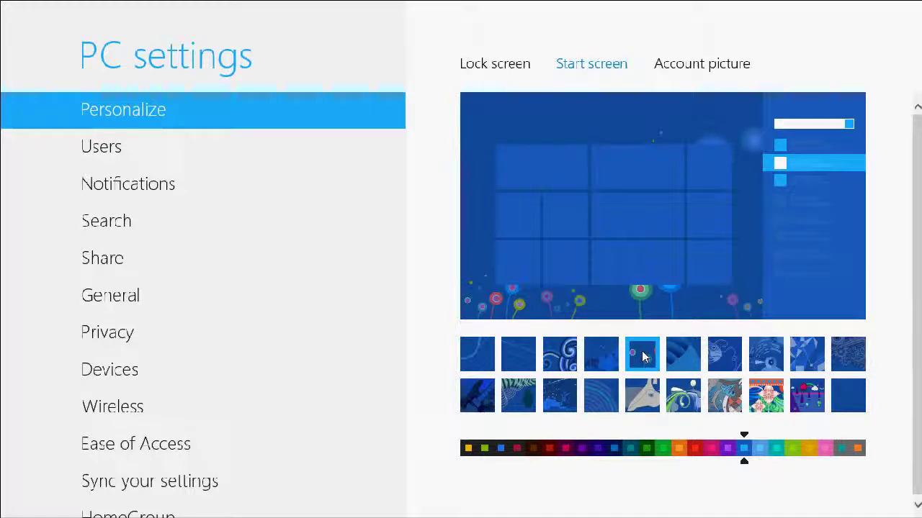
pyautogui.click(683, 355)
pyautogui.click(727, 360)
pyautogui.click(767, 360)
pyautogui.click(809, 360)
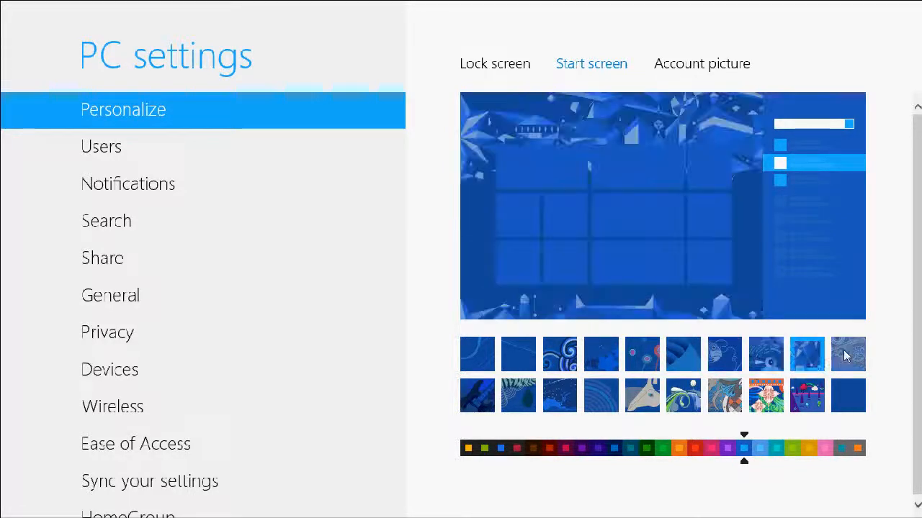
pyautogui.click(848, 359)
# Step: Preview the bottom-row patterns, apply the floral one and view it on the Start screen
pyautogui.click(850, 398)
pyautogui.click(807, 396)
pyautogui.click(766, 396)
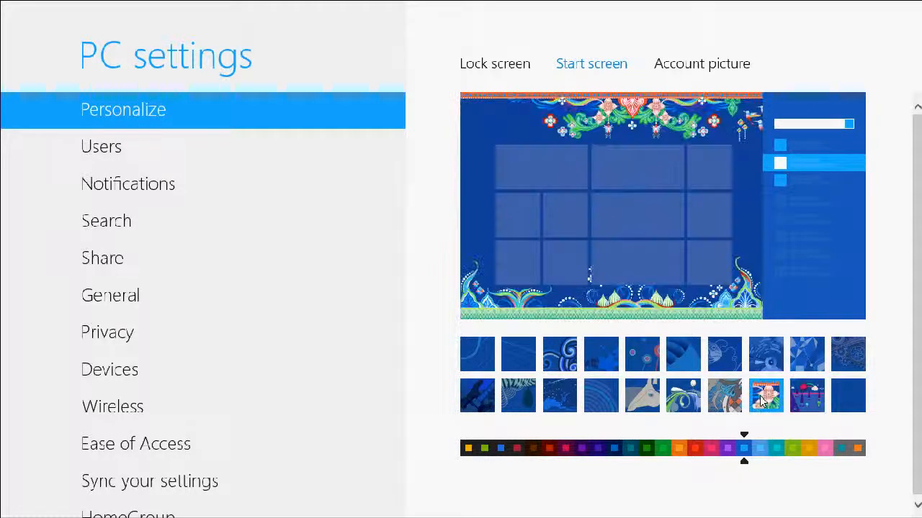
pyautogui.click(726, 402)
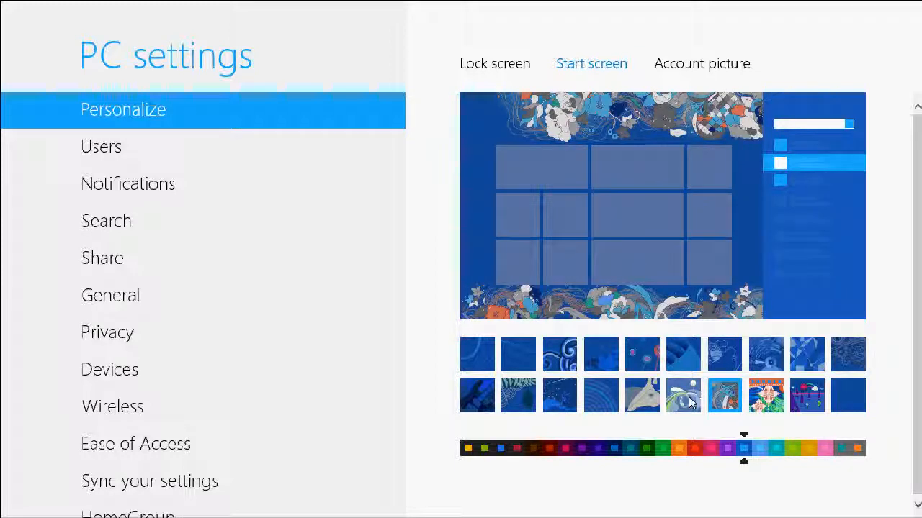
pyautogui.click(766, 398)
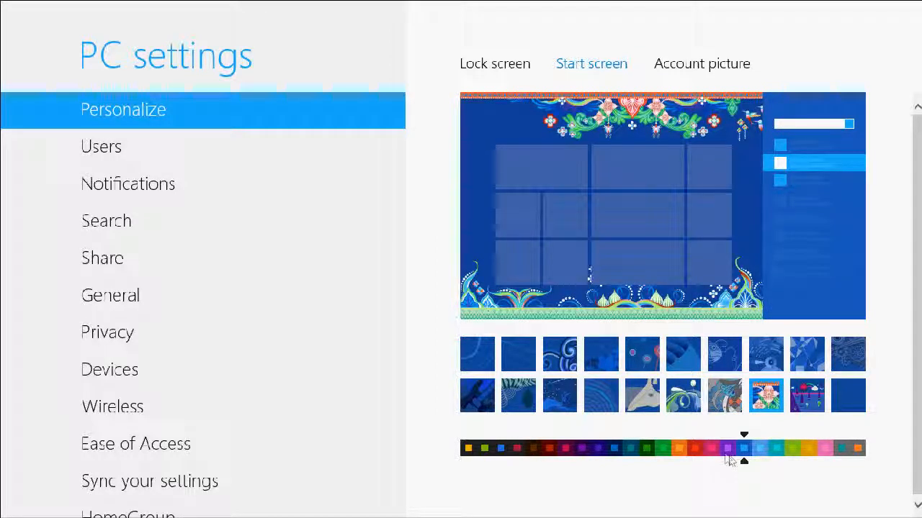
pyautogui.press('super')
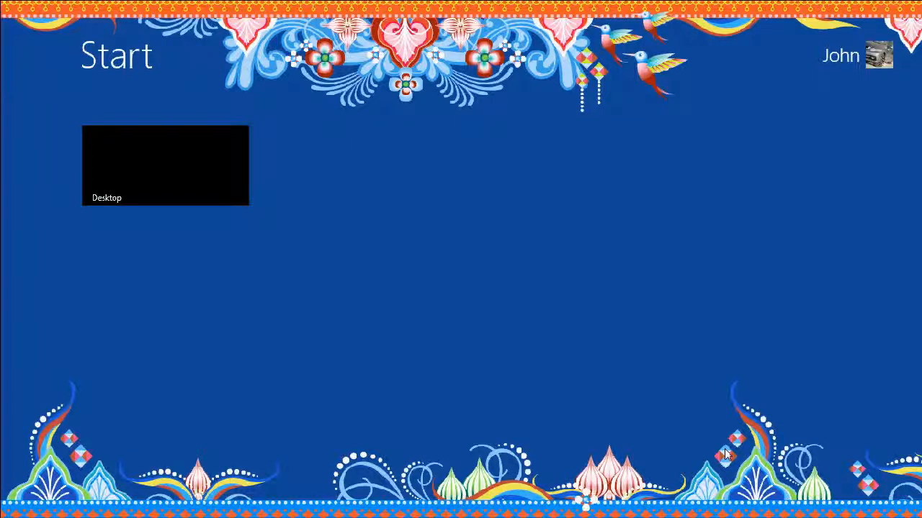
# Step: Set the doodle pattern in a green scheme and check it on the live Start screen
pyautogui.click(41, 57)
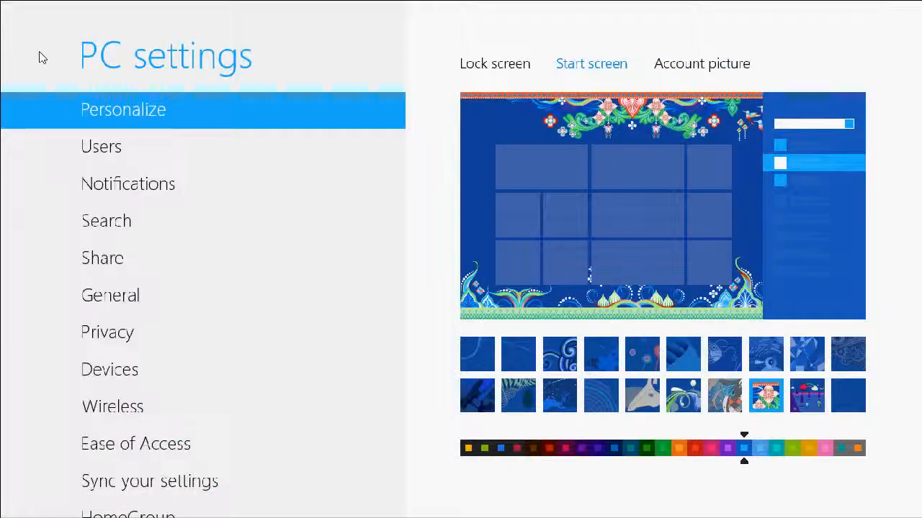
pyautogui.click(797, 407)
pyautogui.click(856, 449)
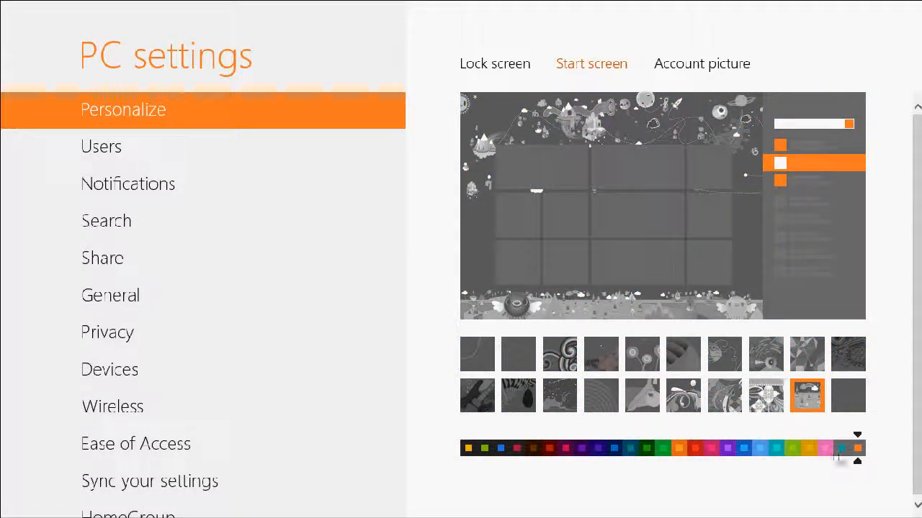
pyautogui.moveTo(855, 454); pyautogui.dragTo(794, 455)
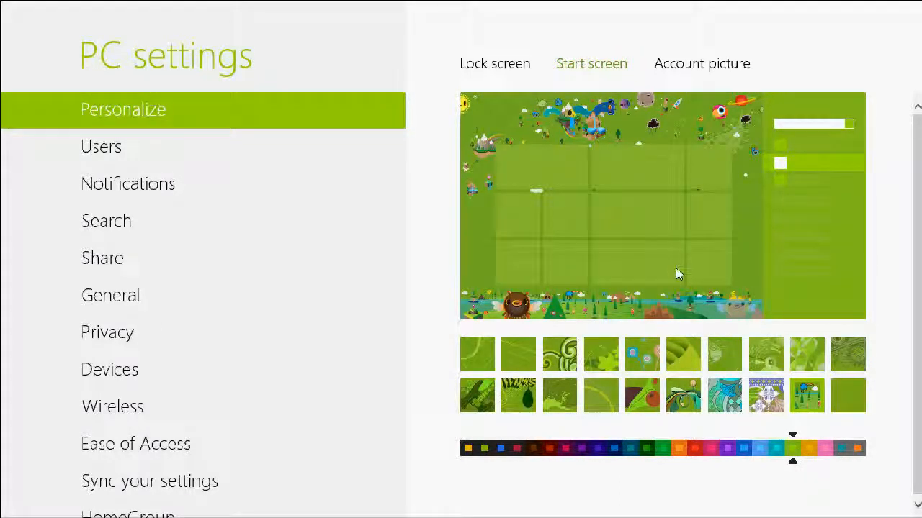
pyautogui.press('super')
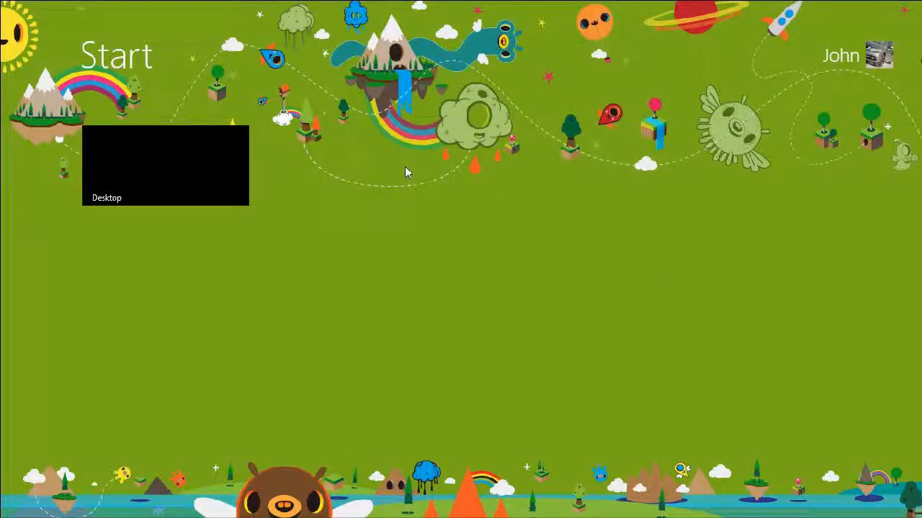
pyautogui.press('super')
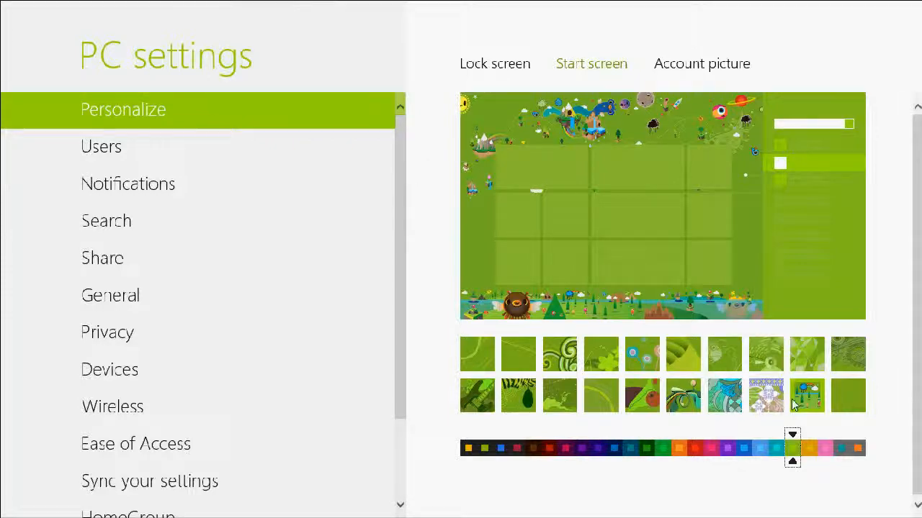
# Step: Change the doodle pattern's scheme to grey and verify it on the Start screen
pyautogui.click(844, 449)
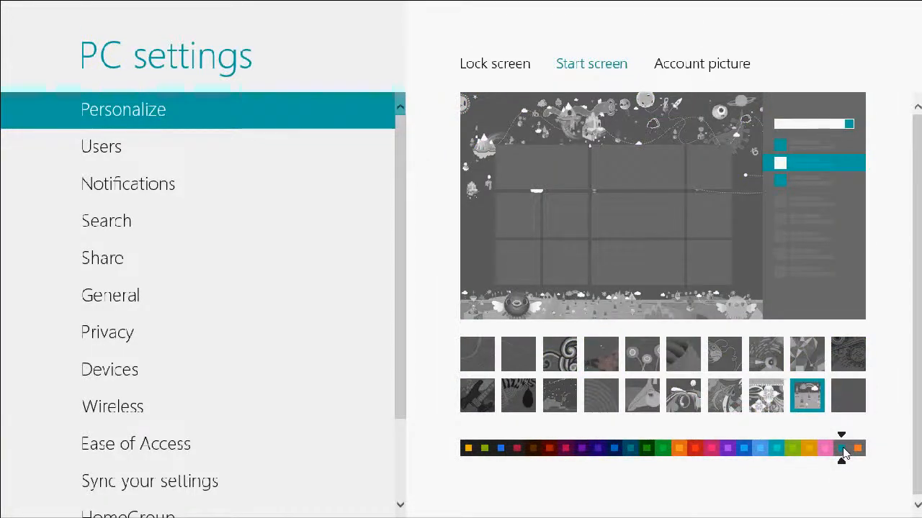
pyautogui.press('super')
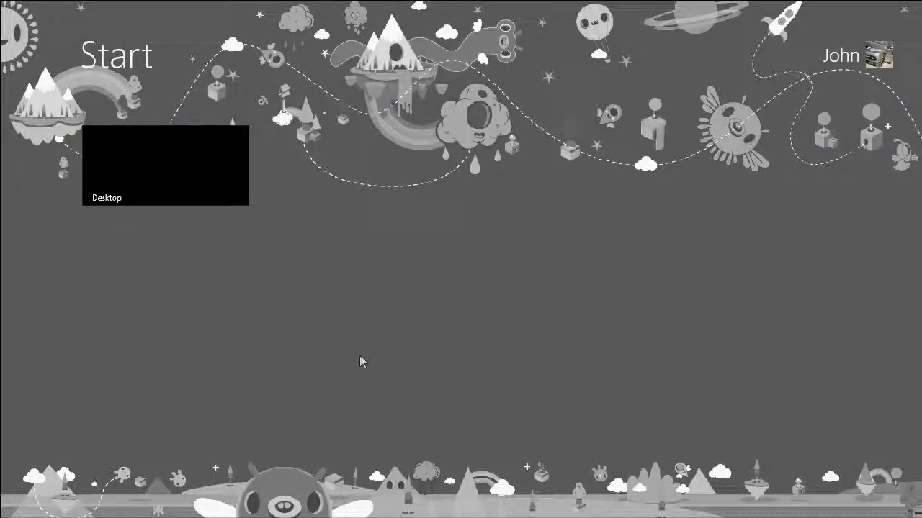
pyautogui.press('super')
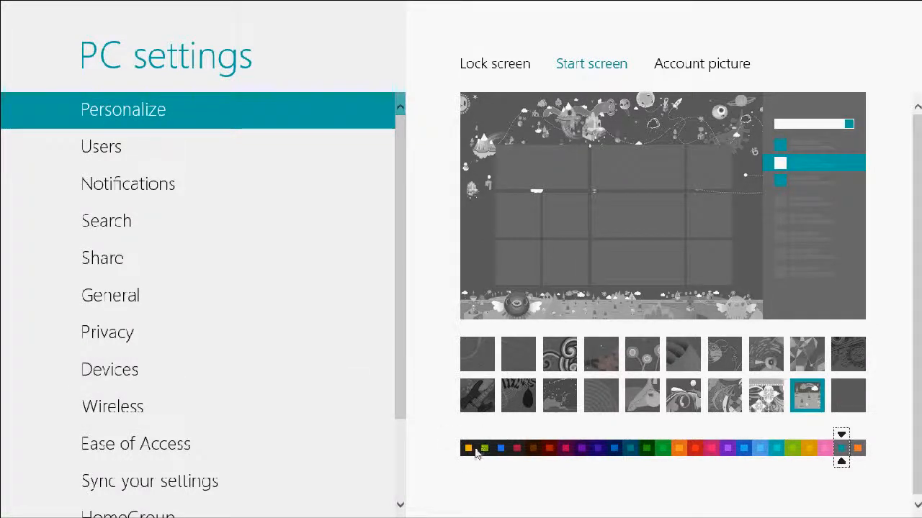
pyautogui.click(468, 449)
# Step: After trying crimson and two patterns, set a plain blue background and view it live
pyautogui.moveTo(502, 448); pyautogui.dragTo(565, 448)
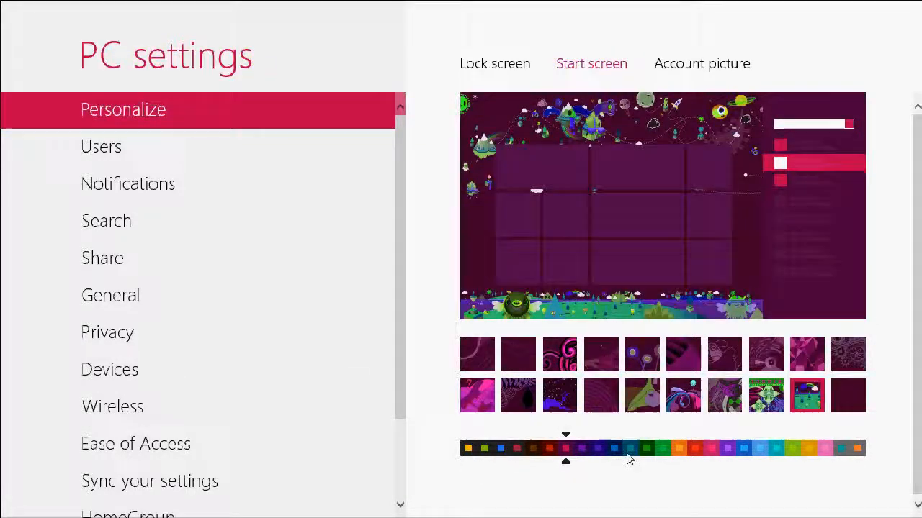
pyautogui.click(682, 395)
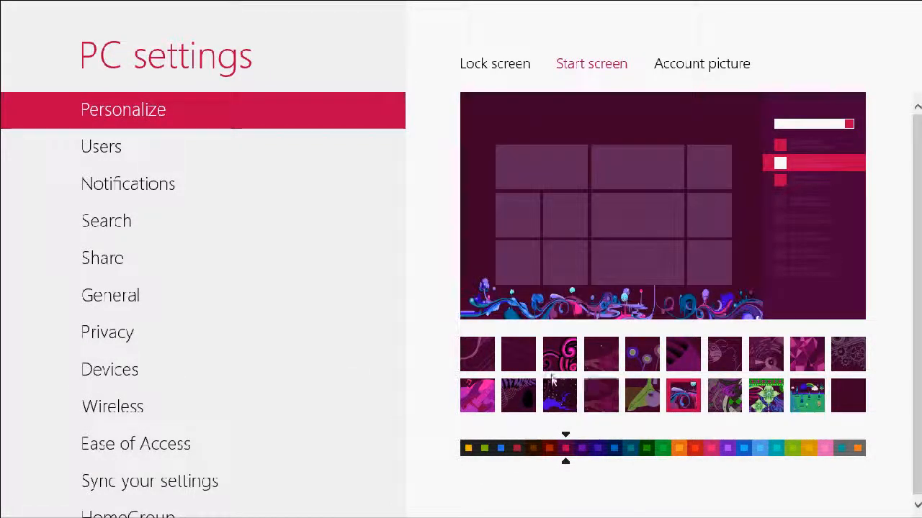
pyautogui.click(812, 398)
pyautogui.click(839, 397)
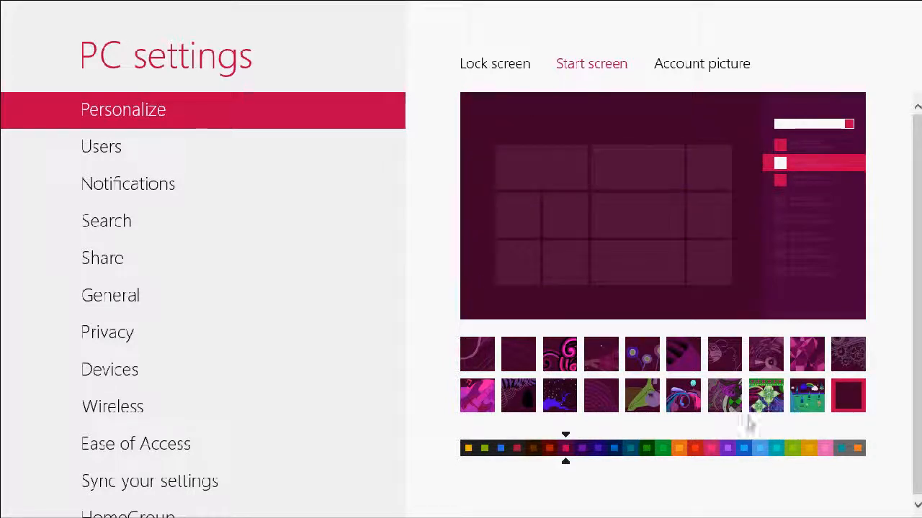
pyautogui.click(744, 448)
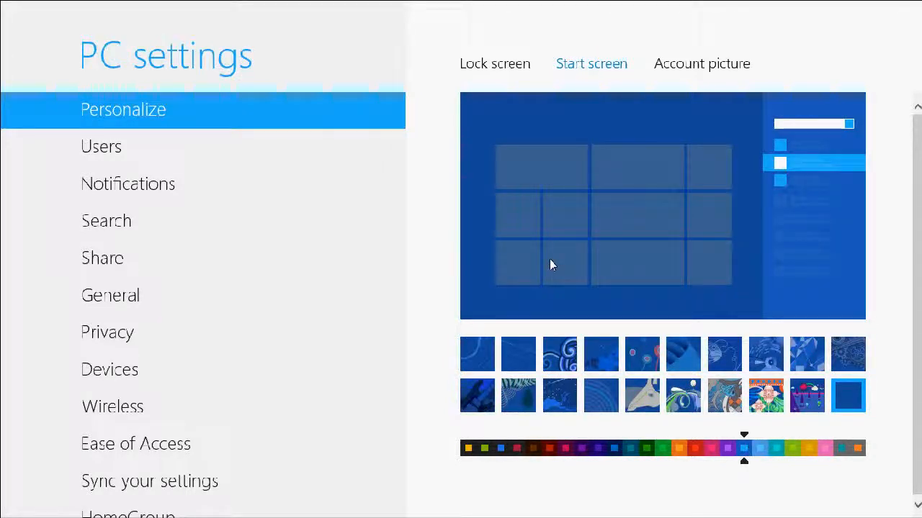
pyautogui.press('super')
pyautogui.press('super')
# Step: Lighten the blue shade and confirm the plain Start screen before returning to PC settings
pyautogui.click(761, 449)
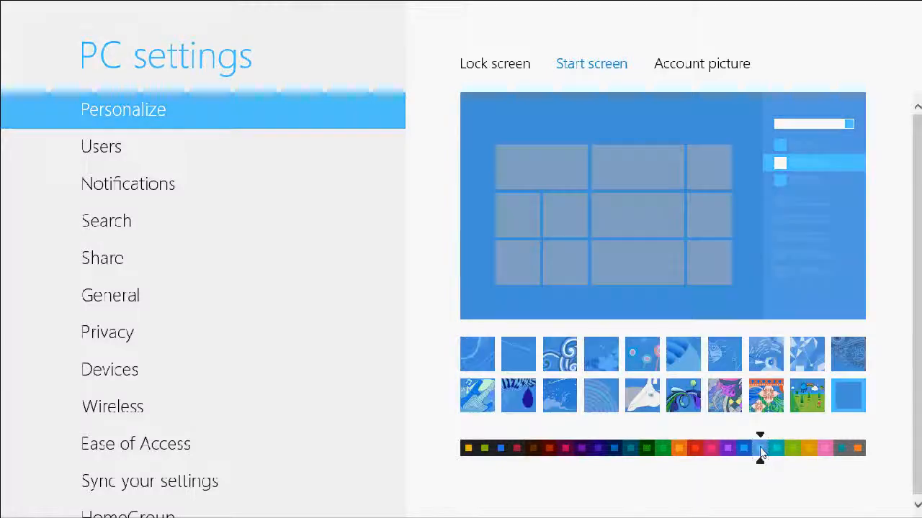
pyautogui.press('super')
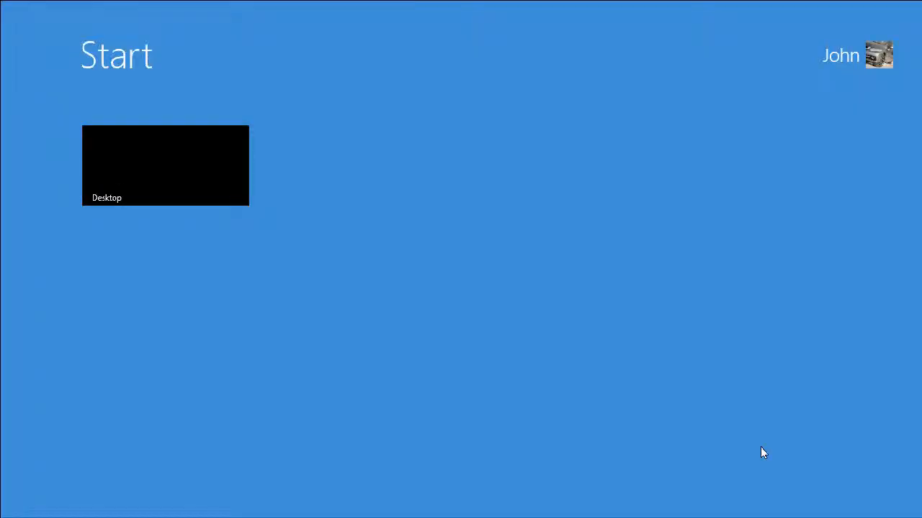
pyautogui.press('super')
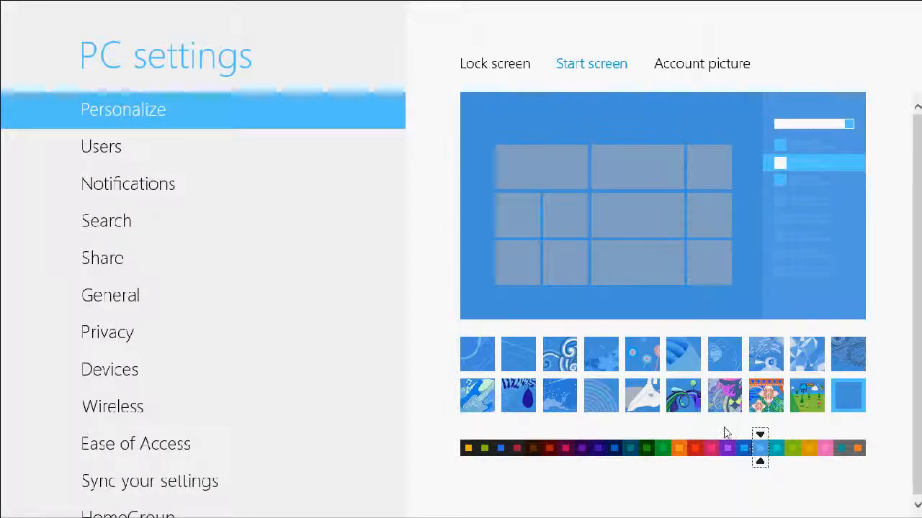